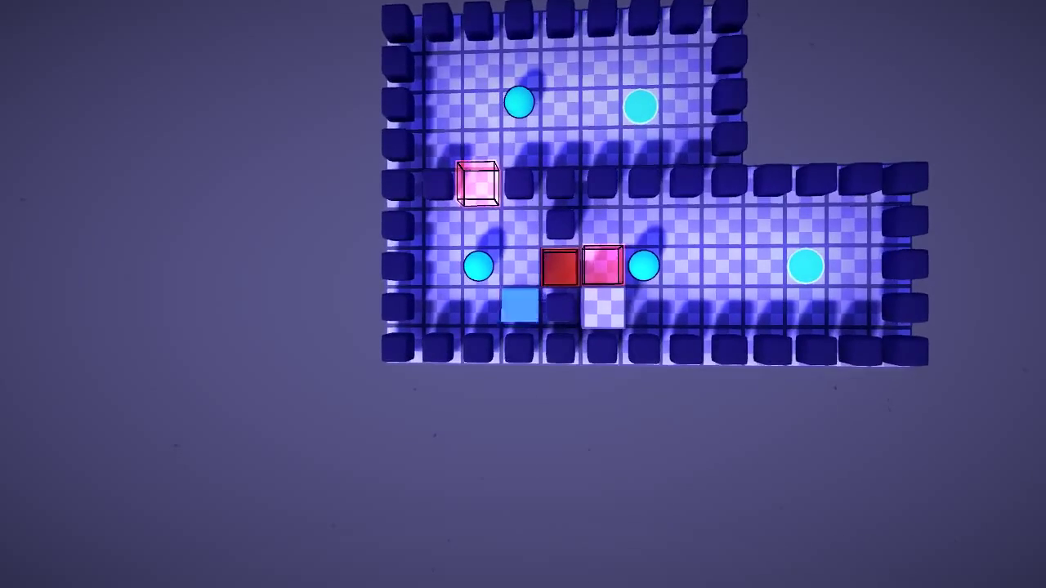
- Step up, rotate the level back and forth, then stand right beside the pink box
{"action": "key", "text": "Up"}
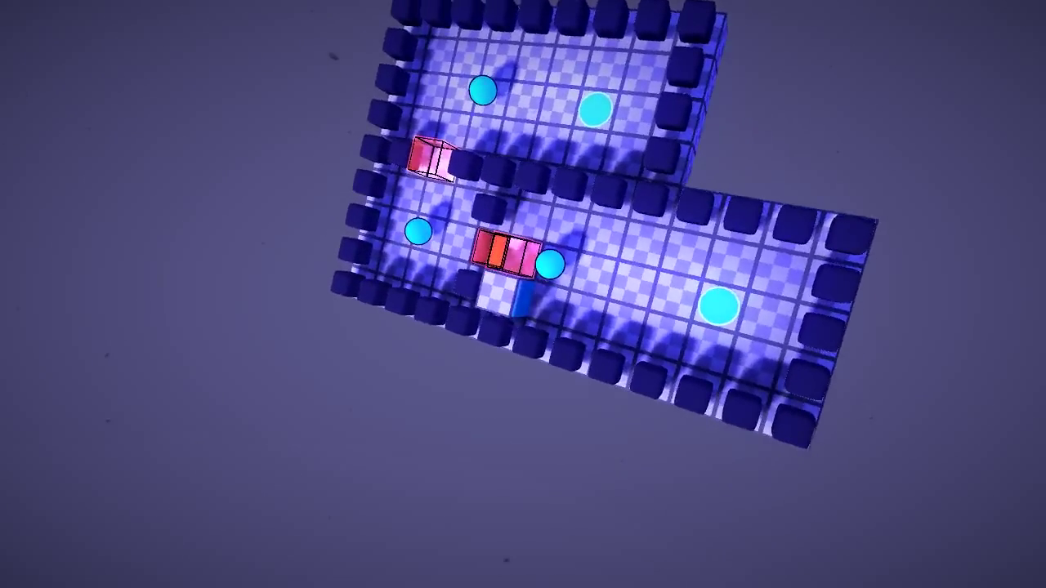
{"action": "key", "text": "Left"}
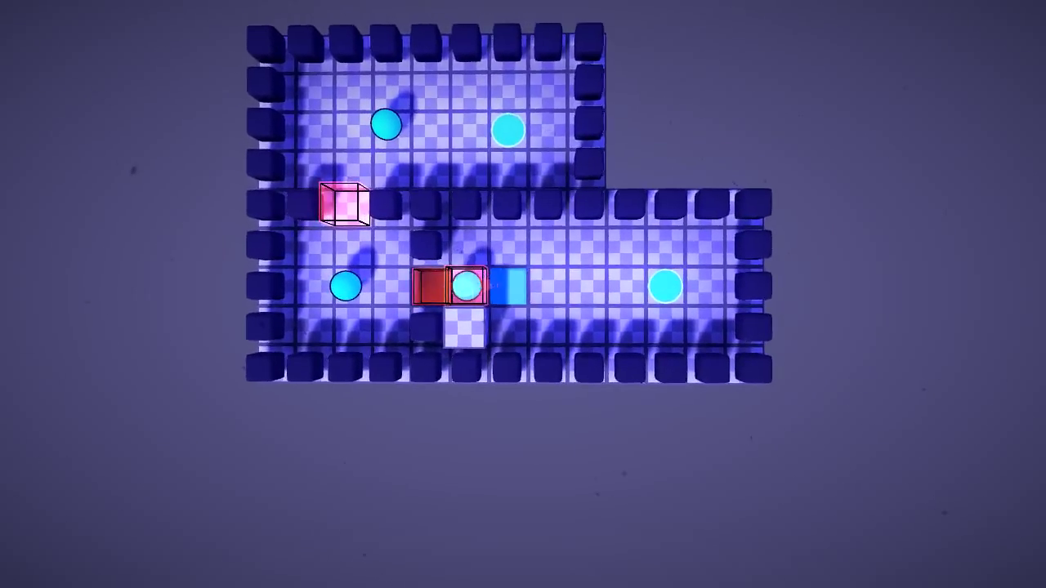
{"action": "key", "text": "Right"}
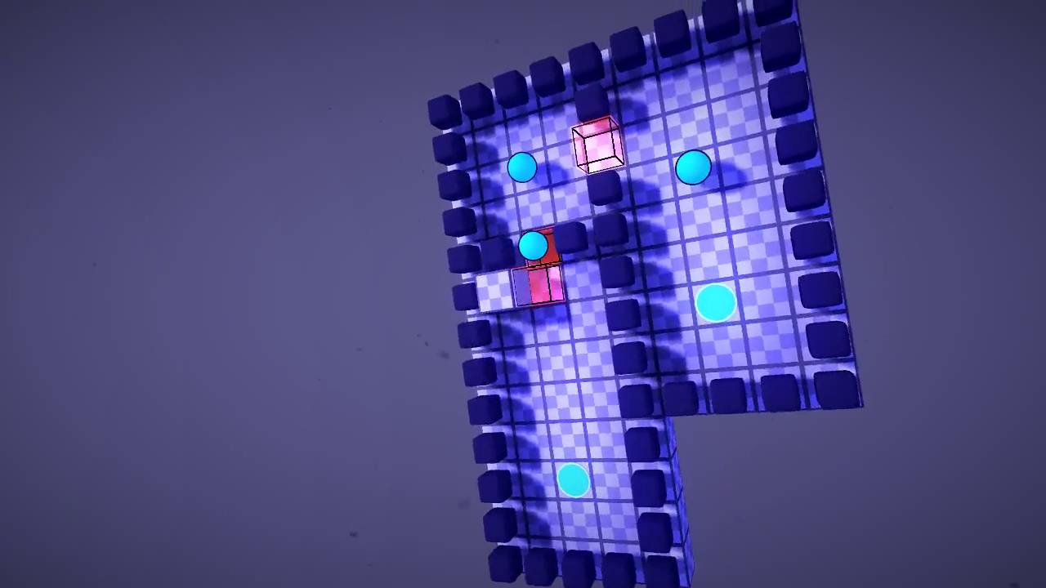
{"action": "key", "text": "Left"}
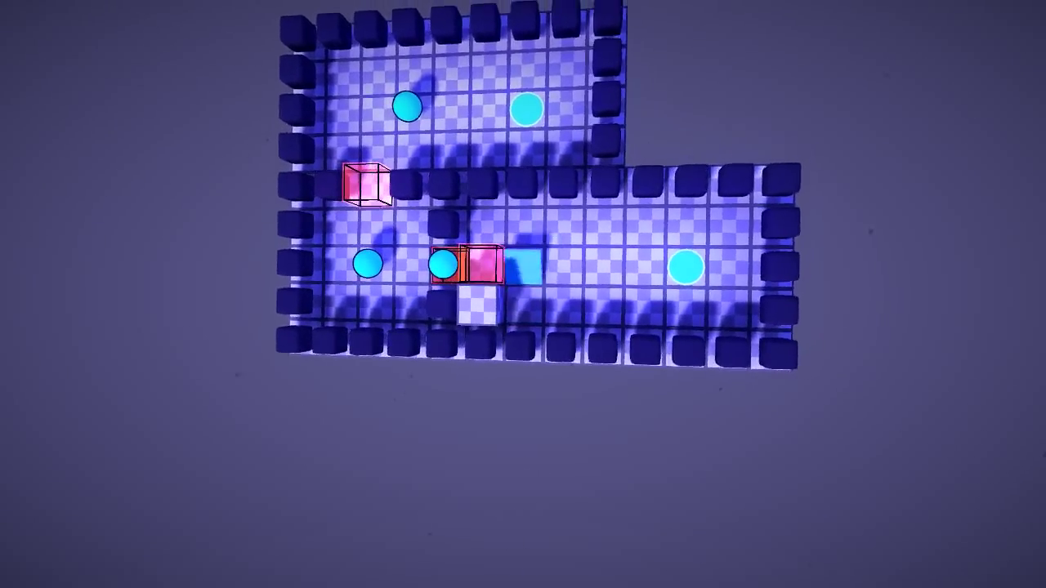
{"action": "key", "text": "Right"}
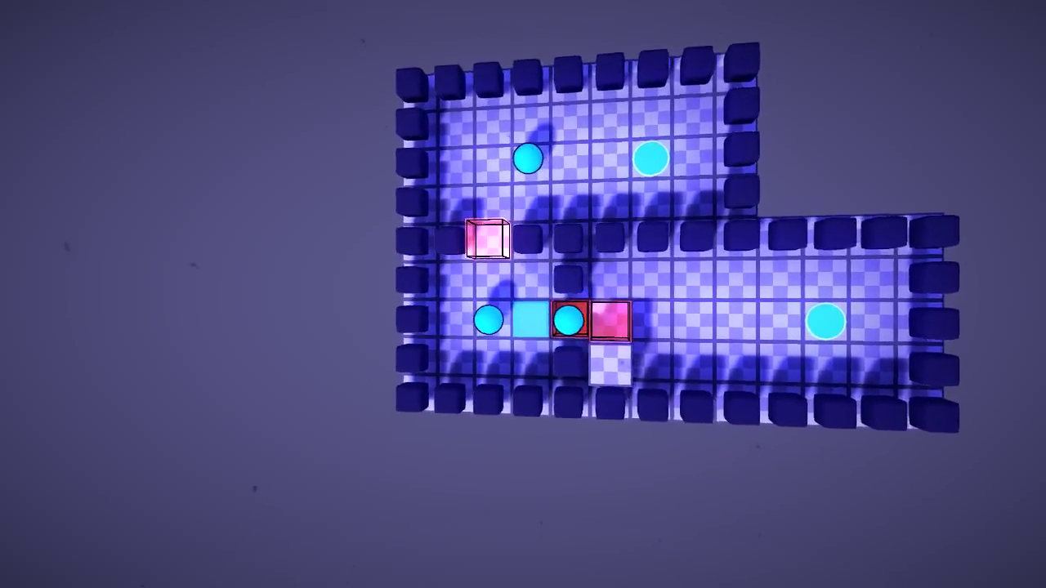
- Push the red and pink boxes right onto the circles
{"action": "key", "text": "Right"}
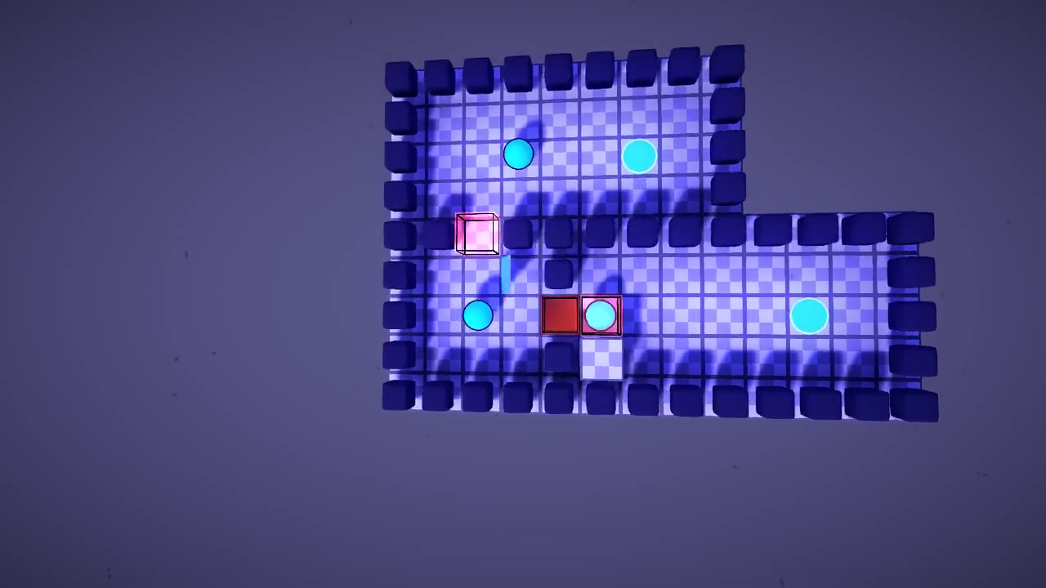
{"action": "key", "text": "Right"}
{"action": "key", "text": "Left"}
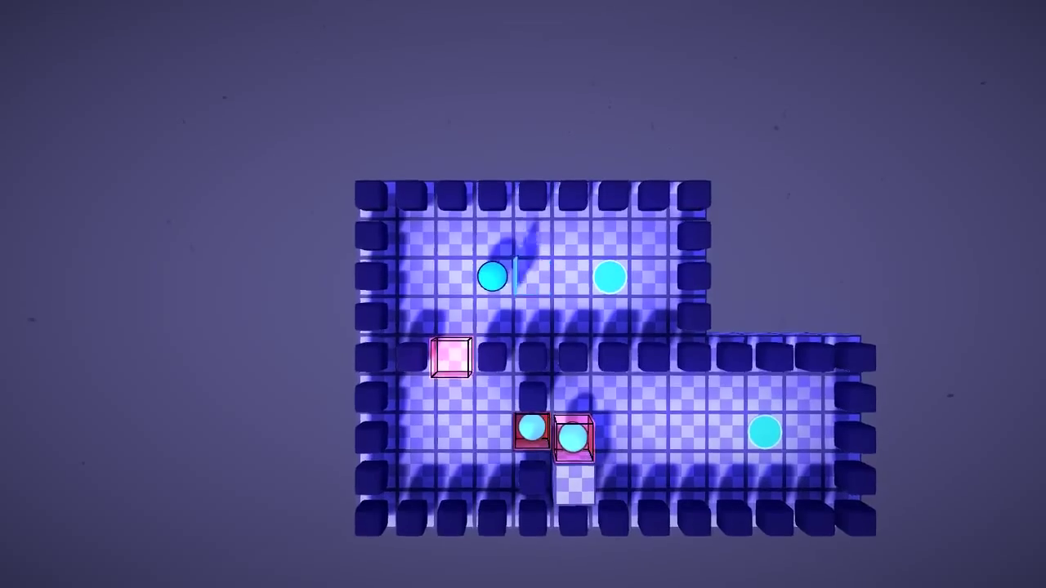
- Push the last cyan ball down into the pink box
{"action": "key", "text": "Up"}
{"action": "key", "text": "Left"}
{"action": "key", "text": "Down"}
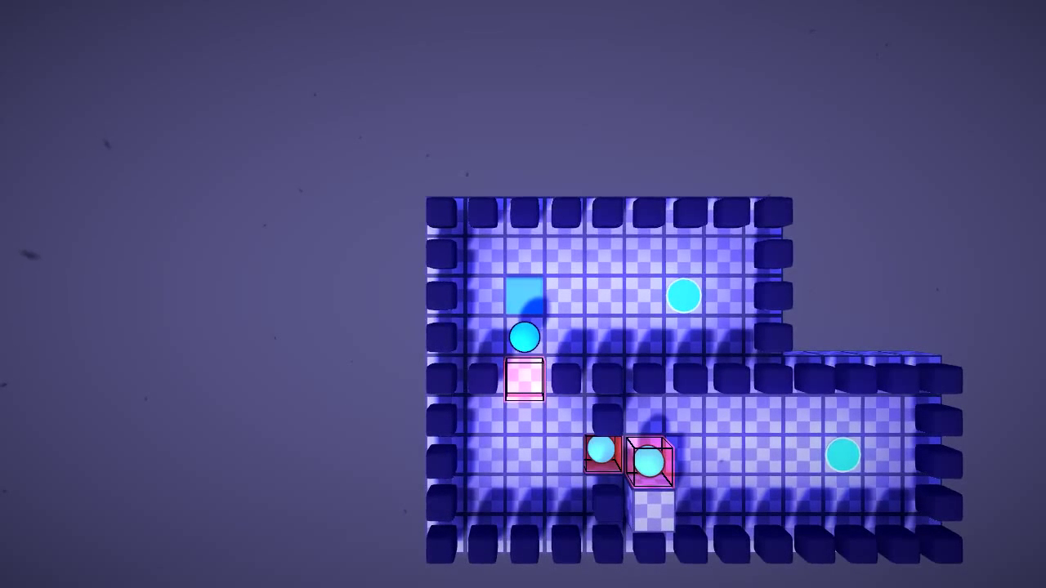
{"action": "key", "text": "Down"}
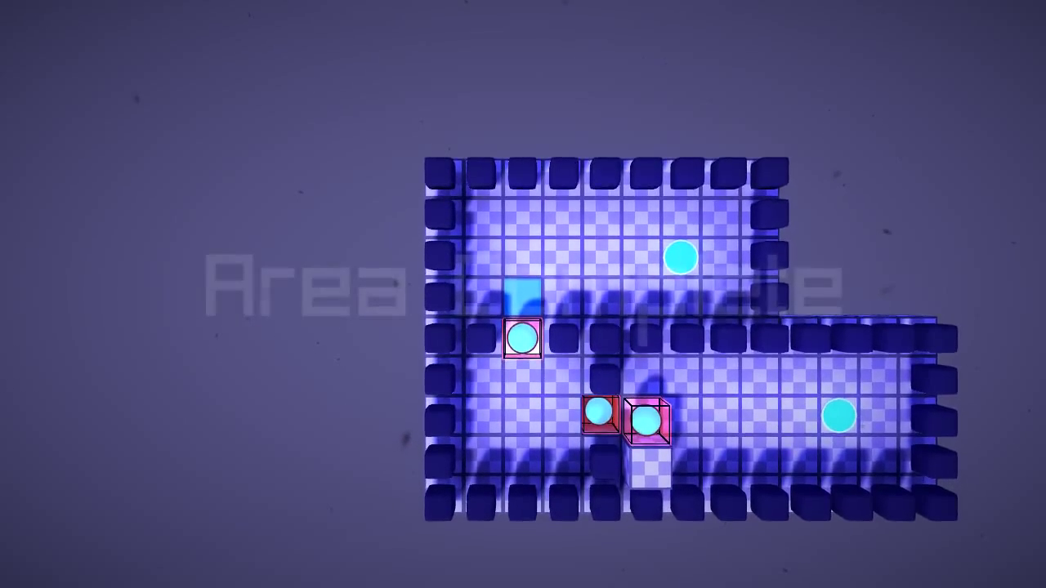